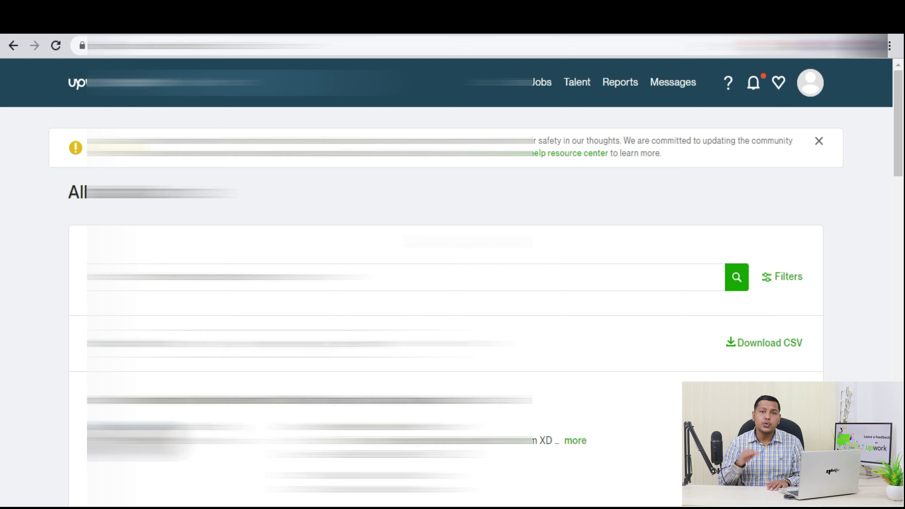
Filter the contracts list to Ended contract status only
scroll(453, 278, "down", 1)
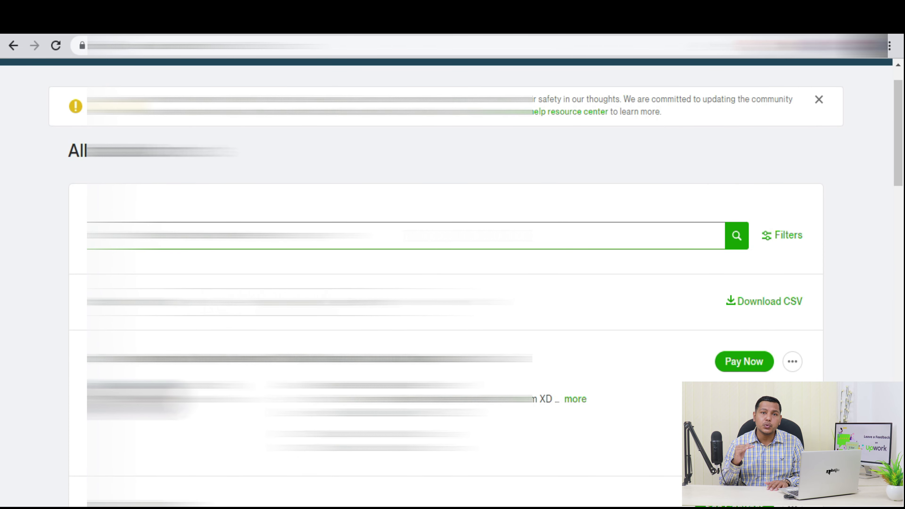
scroll(452, 282, "down", 3)
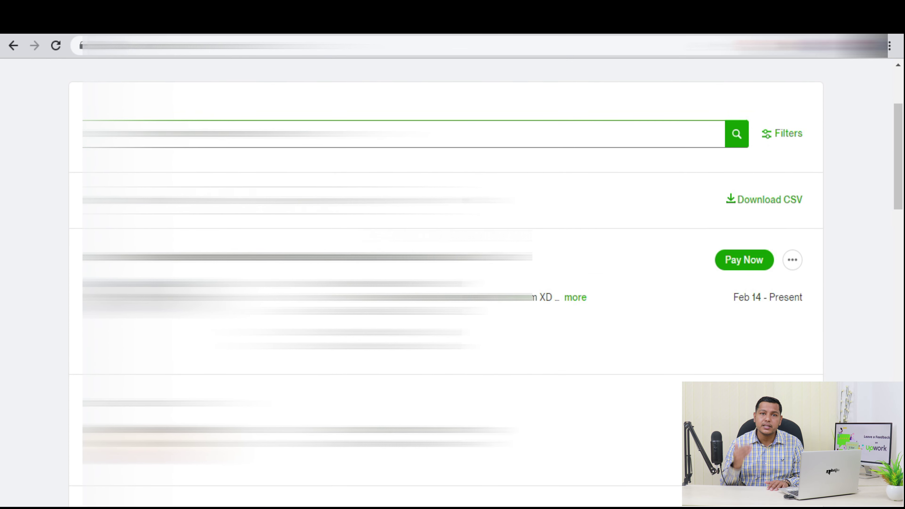
scroll(470, 242, "down", 6)
scroll(474, 242, "up", 5)
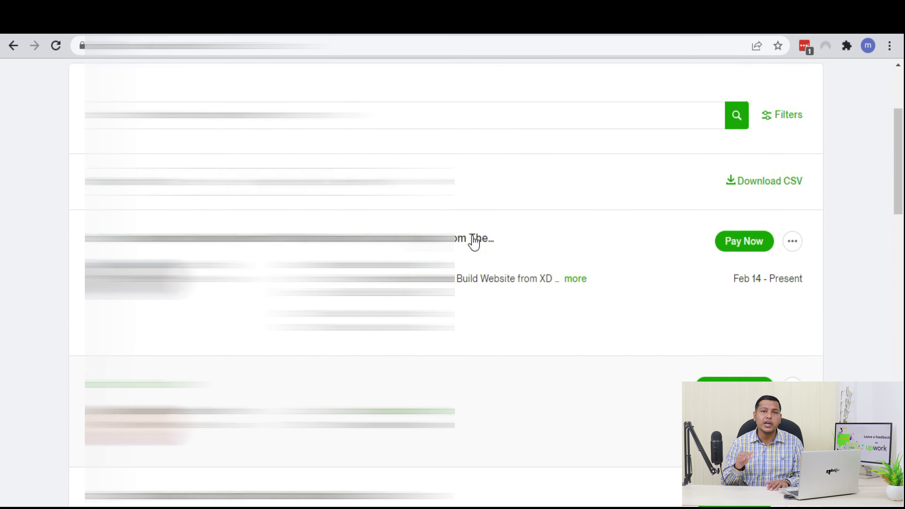
scroll(472, 243, "up", 4)
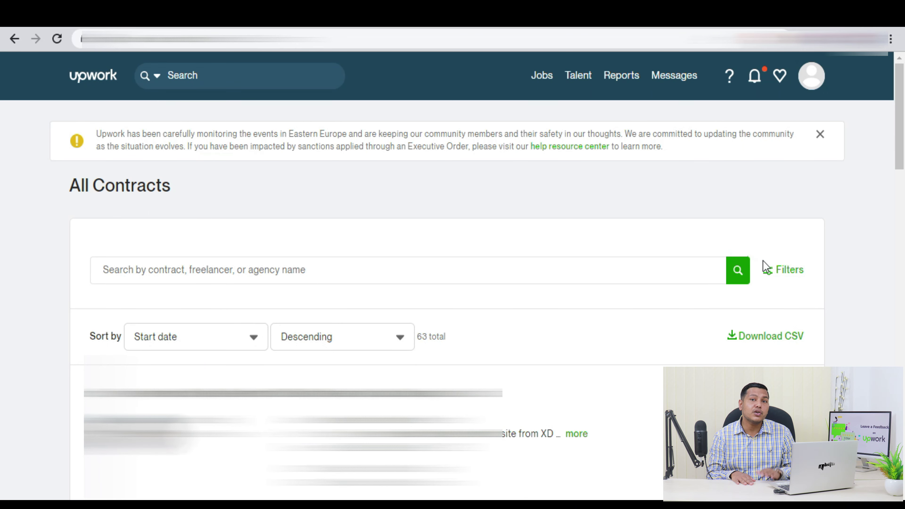
left_click(767, 269)
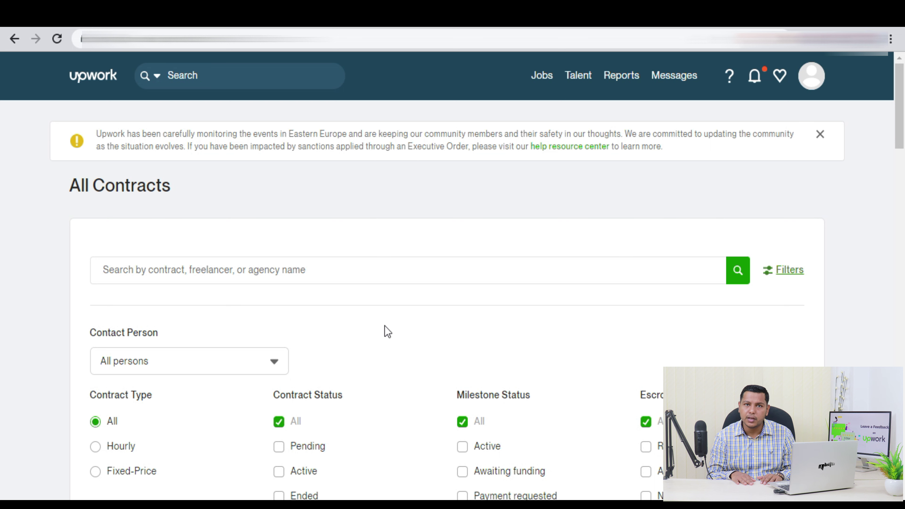
scroll(386, 330, "down", 3)
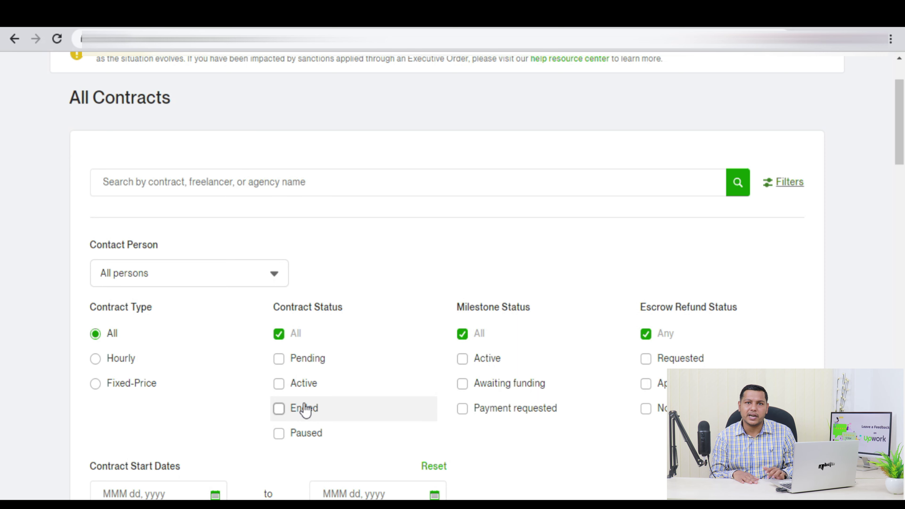
scroll(305, 410, "up", 1)
left_click(297, 462)
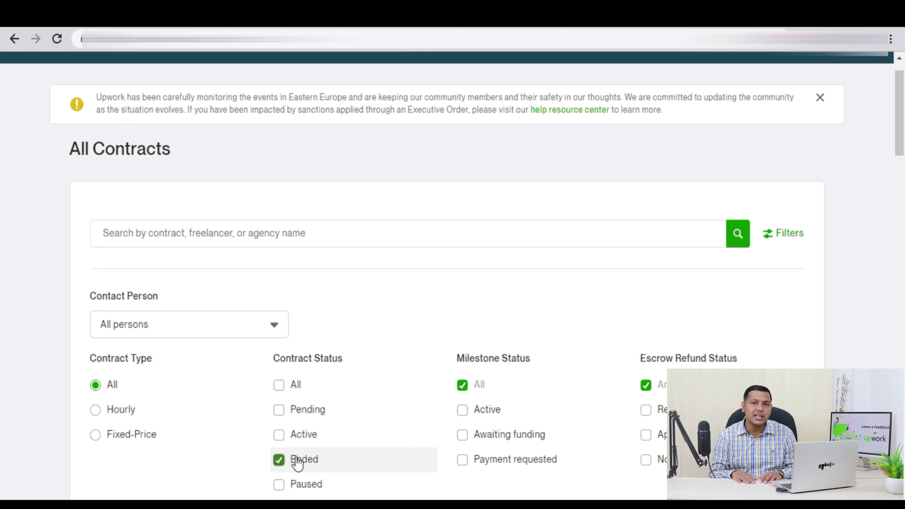
scroll(214, 463, "down", 4)
left_click(135, 467)
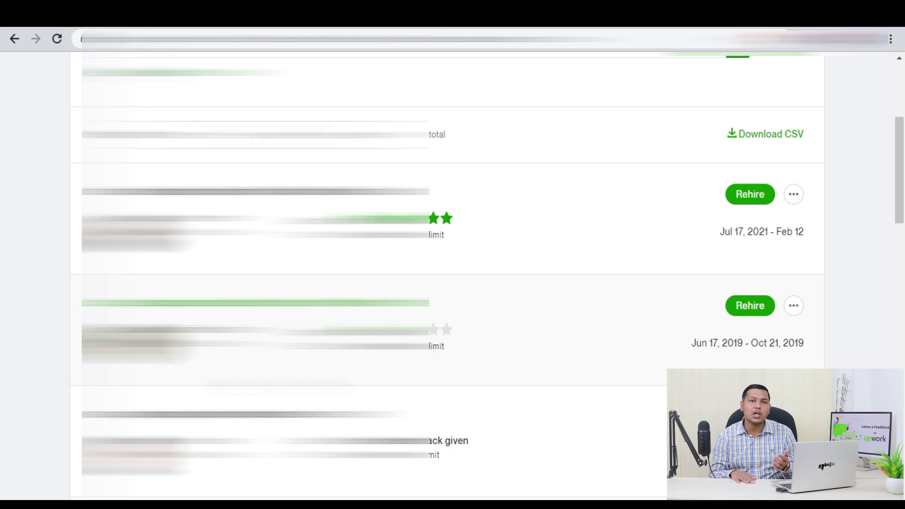
Open one of the ended contracts from the filtered list
scroll(427, 282, "down", 5)
scroll(428, 281, "down", 2)
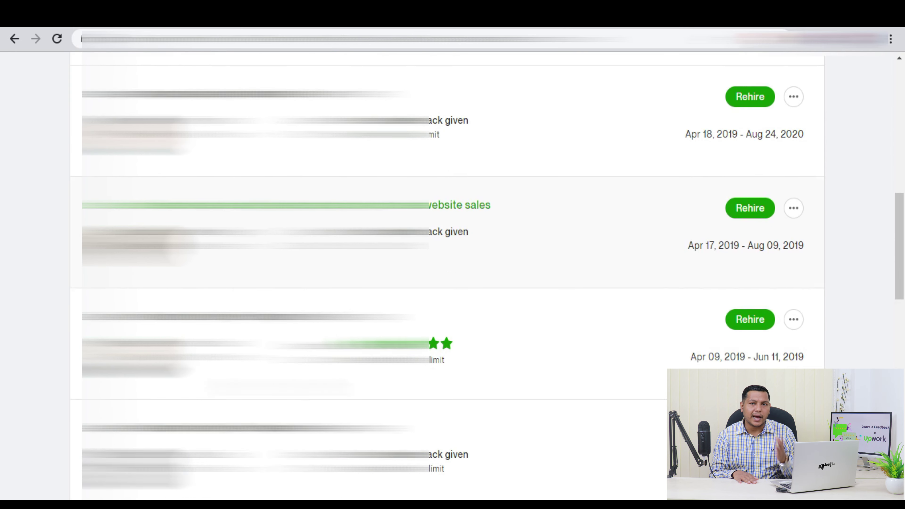
scroll(427, 281, "down", 12)
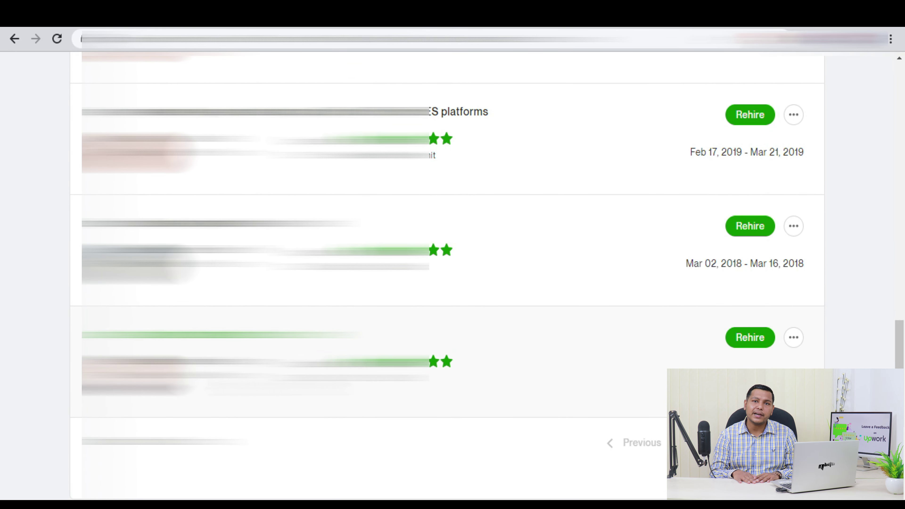
scroll(428, 282, "up", 3)
left_click(183, 315)
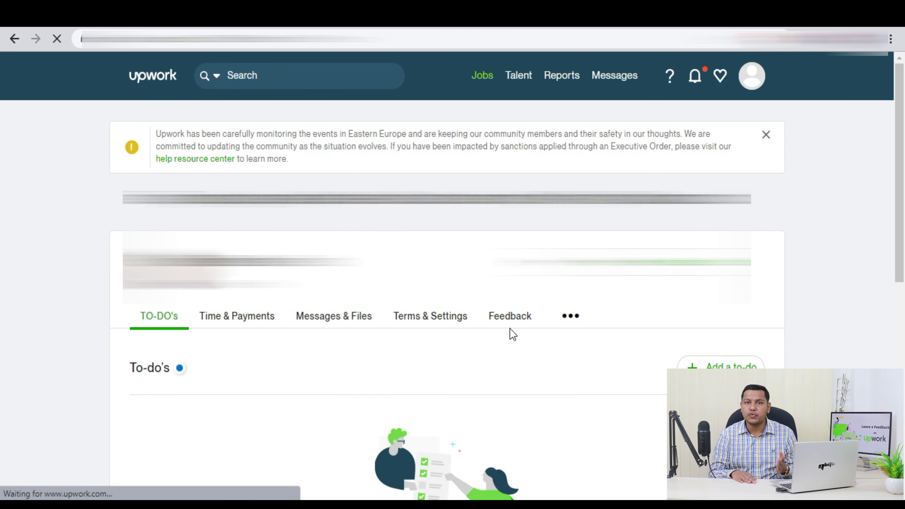
Go to the ended contract's Feedback section to start the feedback form
left_click(512, 323)
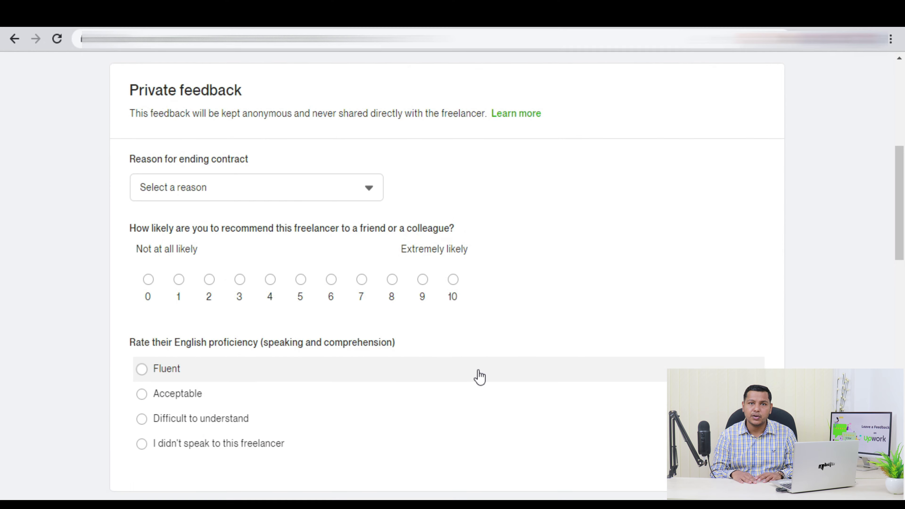
scroll(480, 377, "down", 2)
scroll(480, 377, "up", 1)
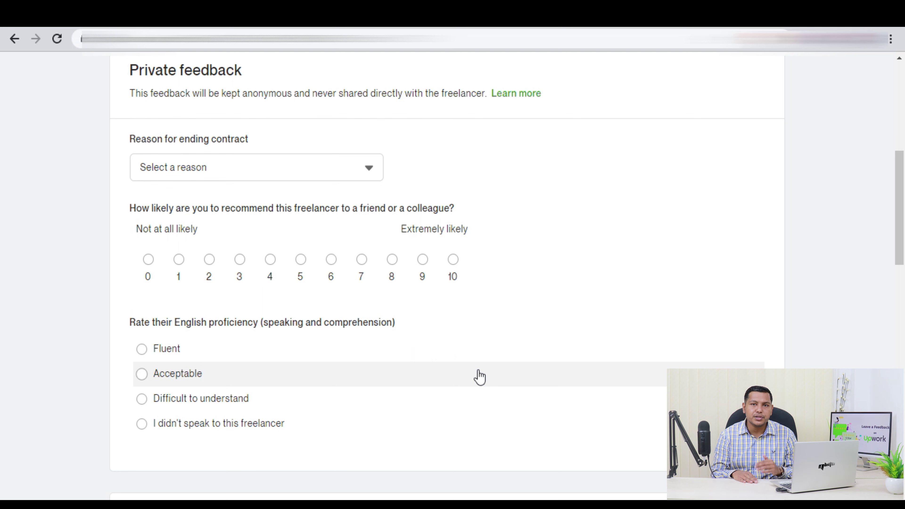
Give 'Job completed successfully' as the ending reason and rate recommendation likelihood 10
left_click(480, 376)
left_click(307, 171)
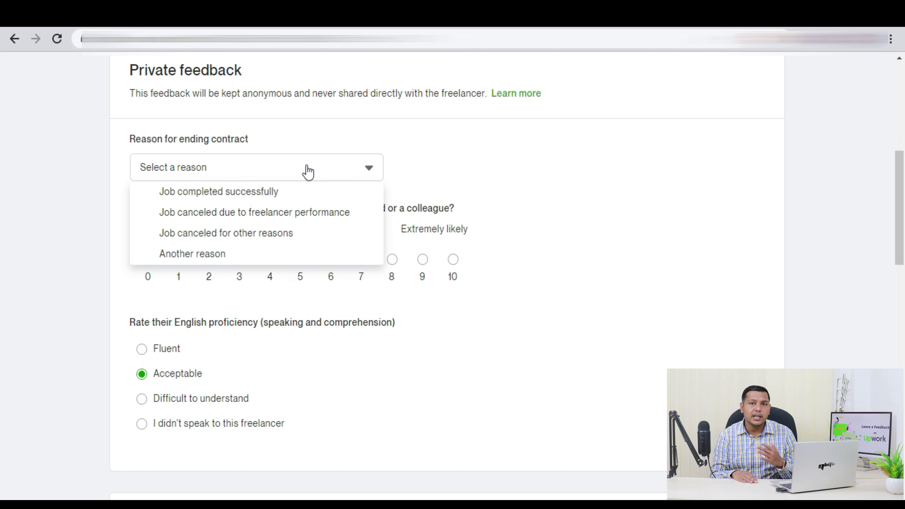
left_click(298, 195)
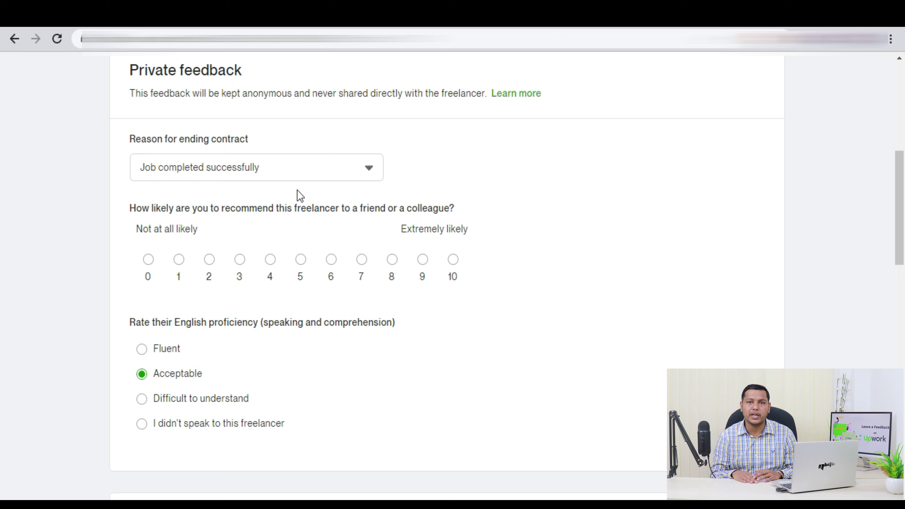
scroll(300, 195, "down", 1)
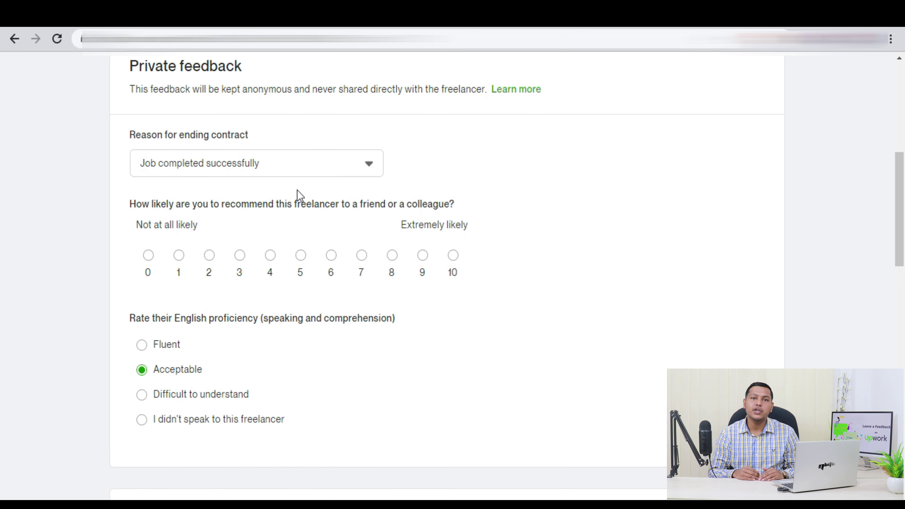
scroll(300, 196, "down", 2)
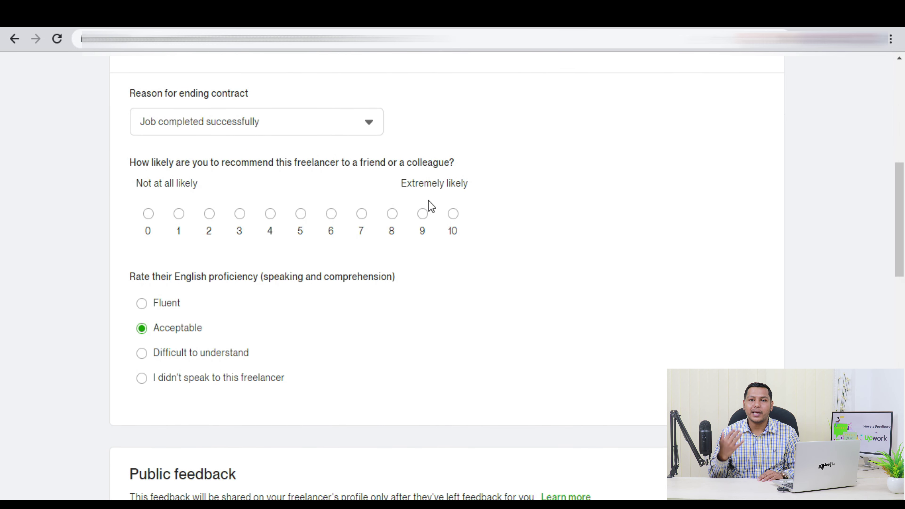
left_click(451, 218)
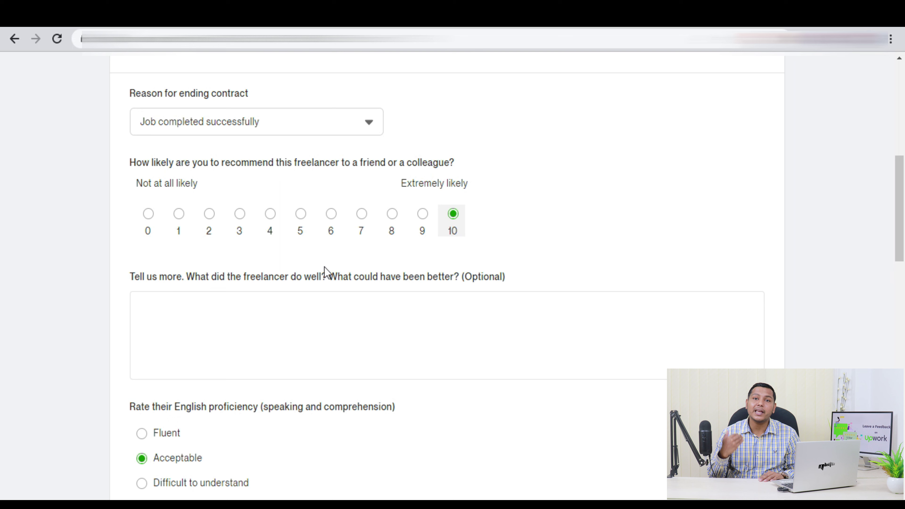
Write a private comment about the freelancer and rate their English proficiency Fluent
left_click(309, 329)
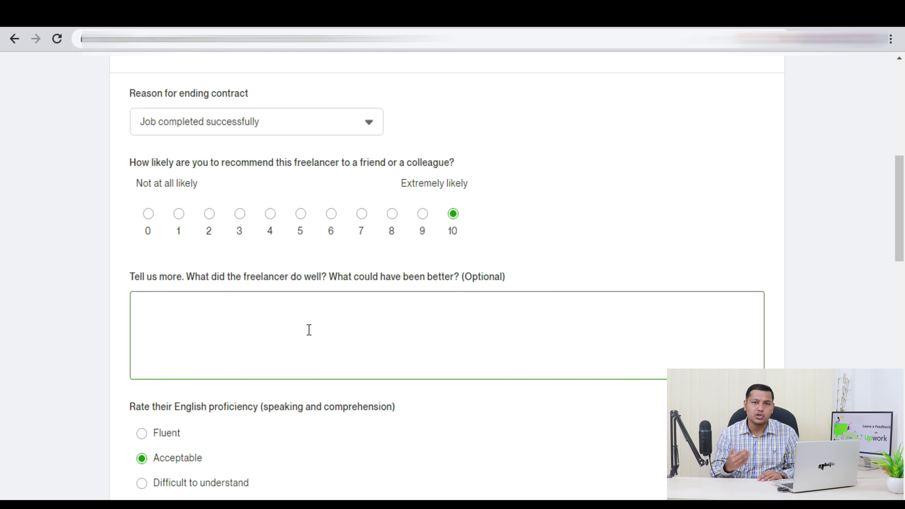
type("M")
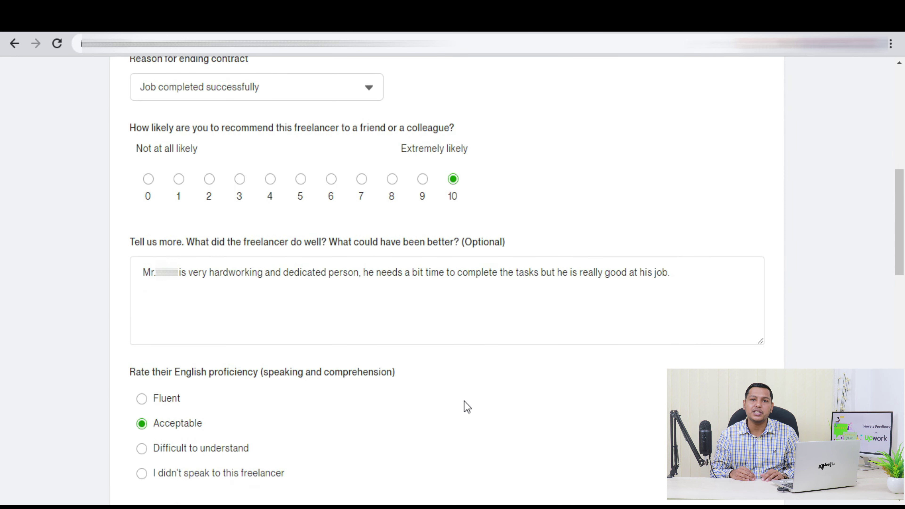
scroll(464, 408, "down", 2)
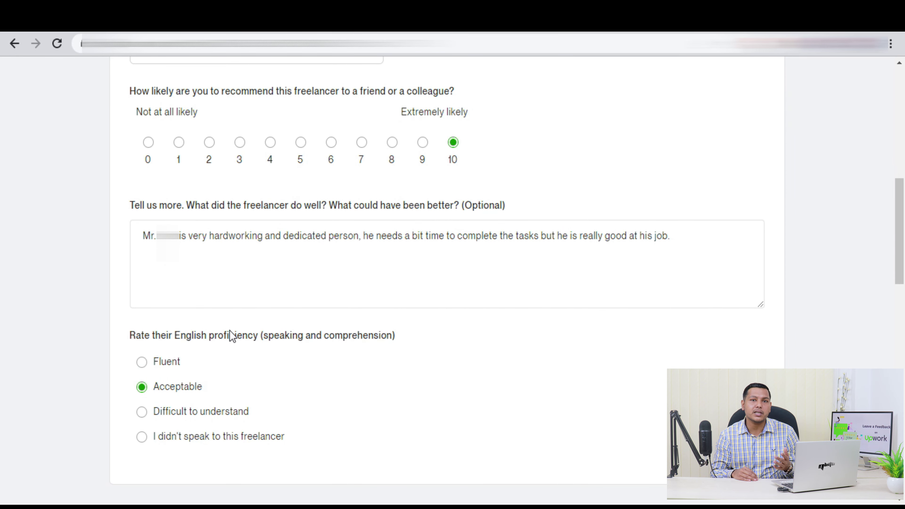
left_click(159, 365)
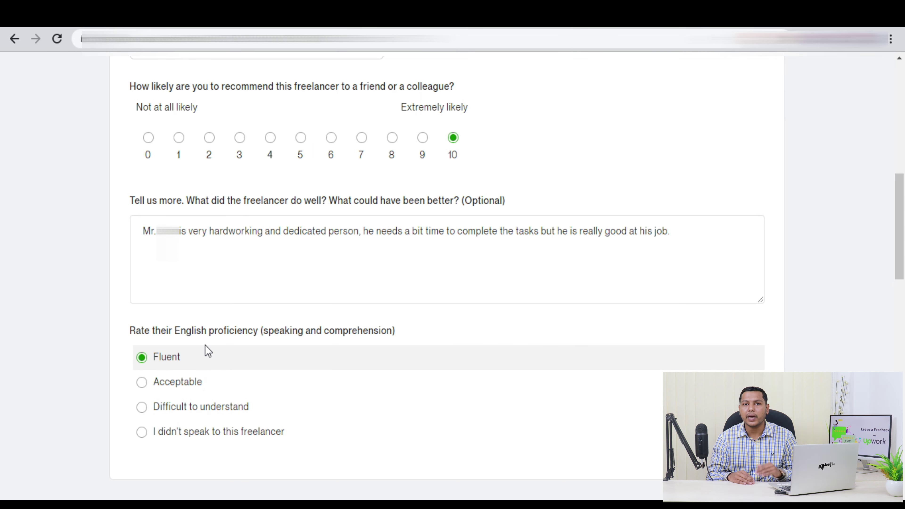
scroll(209, 351, "down", 9)
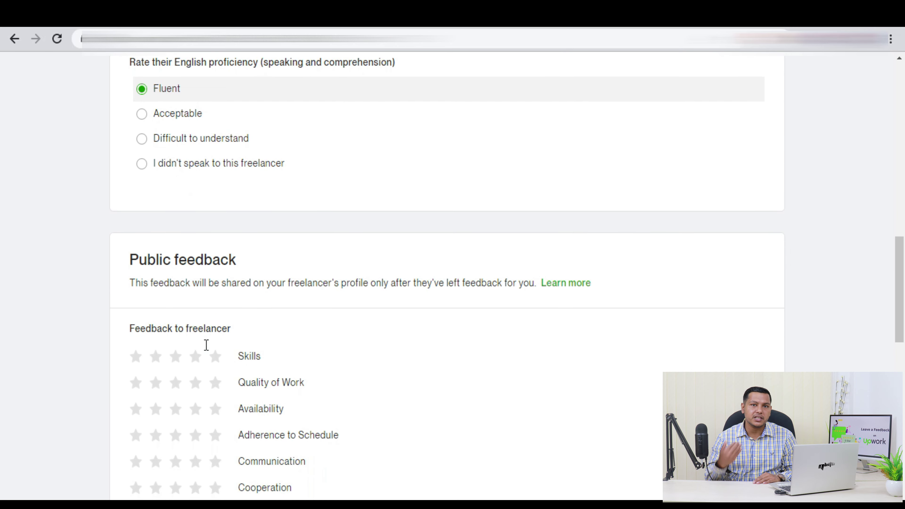
Rate Skills, Quality, Availability, Schedule, Communication and Cooperation 5 stars each, totalling 5.00
left_click(216, 281)
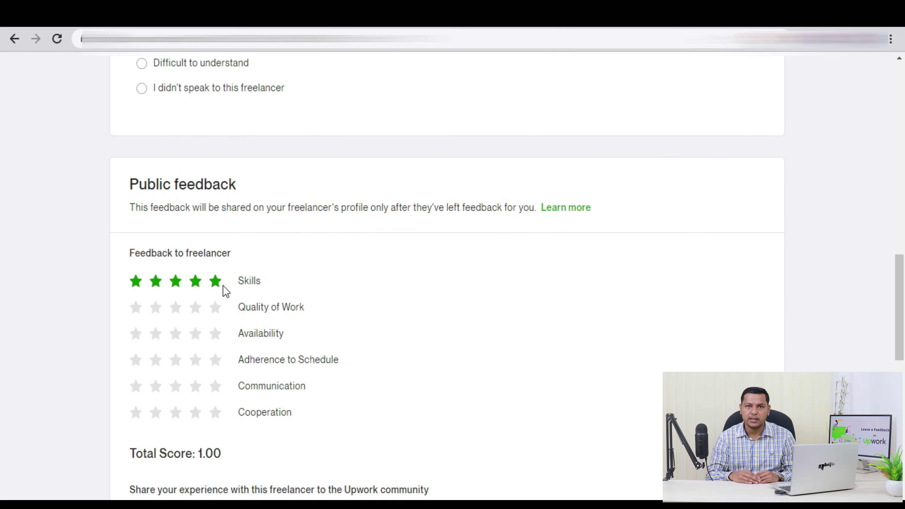
left_click(216, 308)
left_click(216, 334)
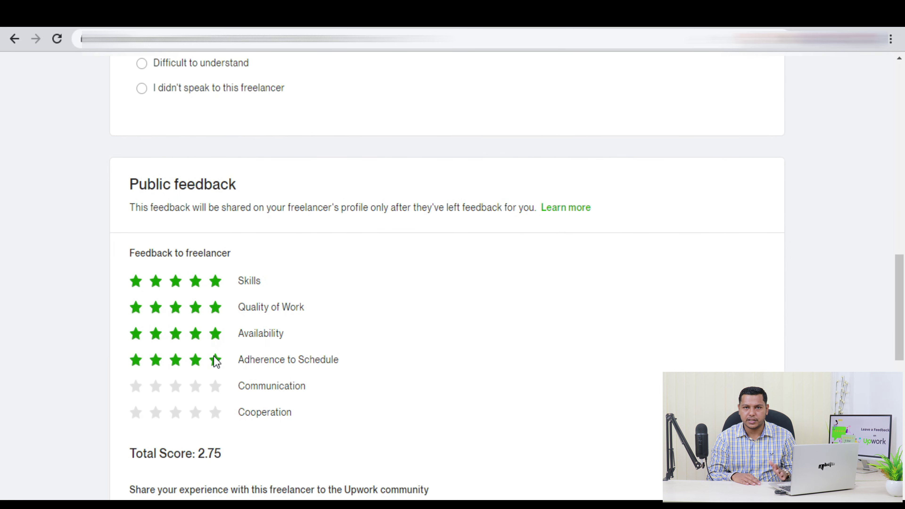
left_click(215, 360)
left_click(216, 387)
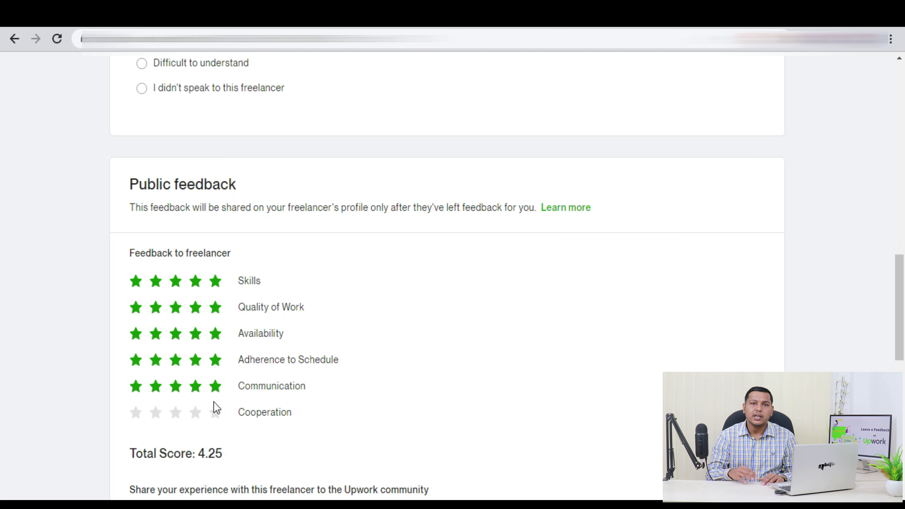
left_click(216, 414)
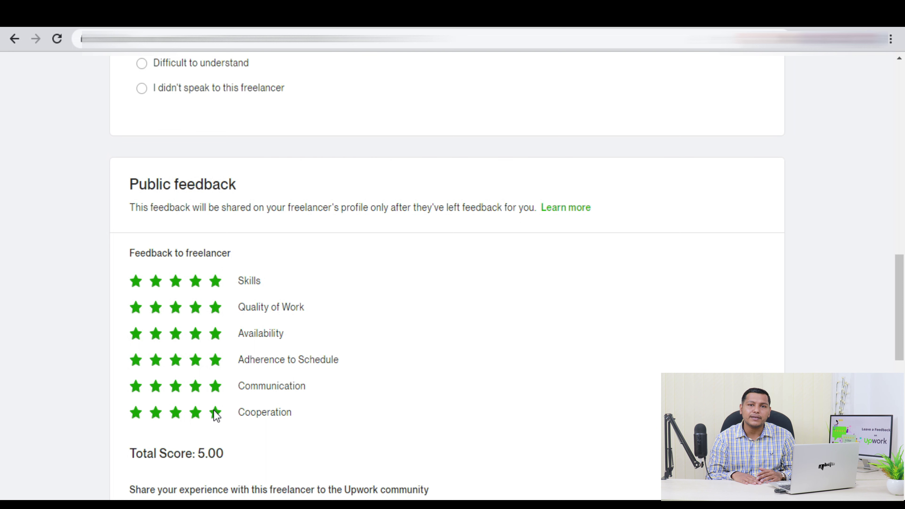
Write the public comment 'It was very nice to work with. he is very professional at his work.'
scroll(216, 415, "down", 3)
left_click(280, 396)
type("It was ve")
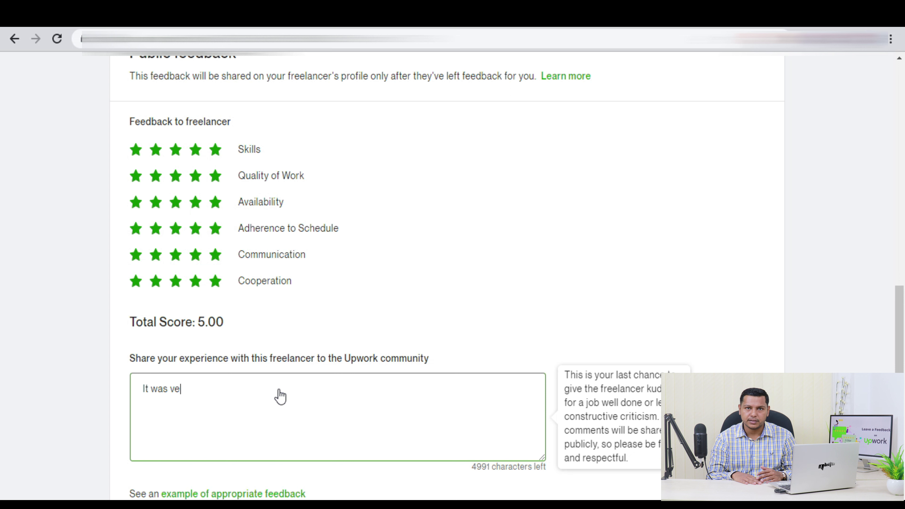
scroll(280, 396, "down", 1)
type("ry nice to work with. he is very professional at his work.")
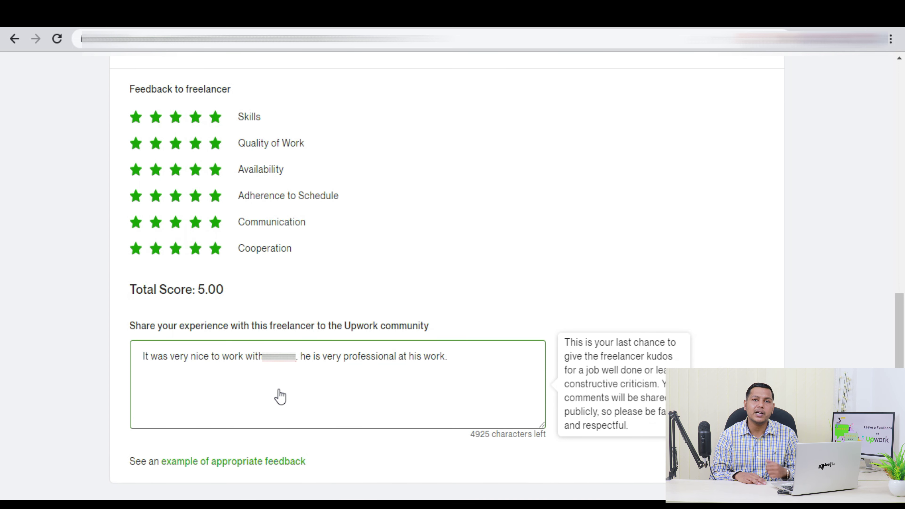
scroll(280, 396, "down", 1)
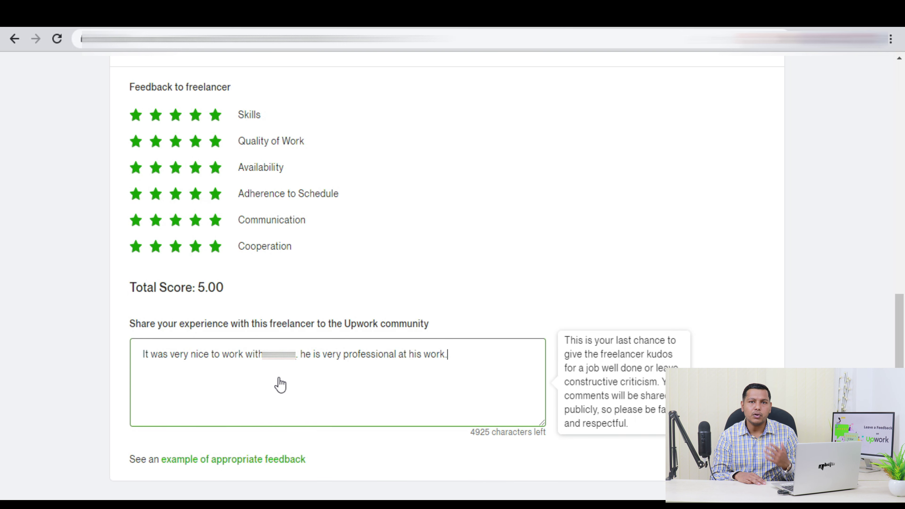
scroll(278, 384, "down", 3)
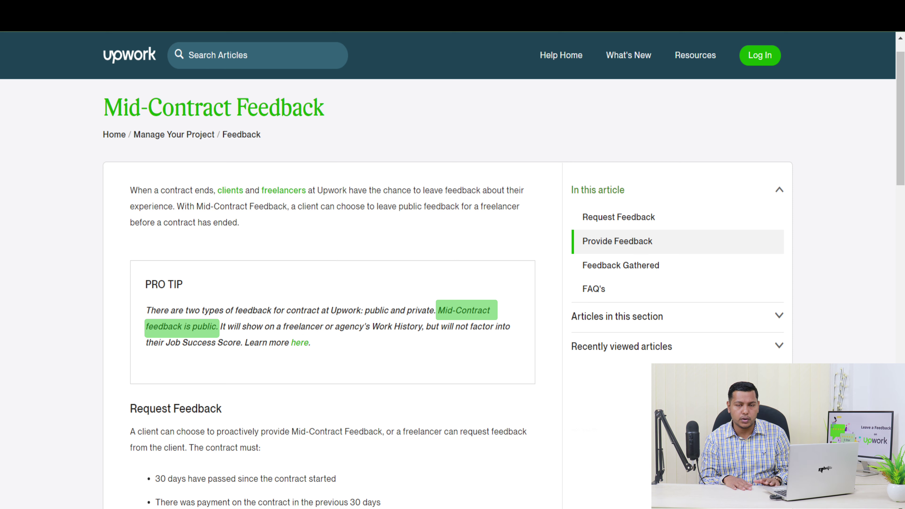
scroll(73, 319, "down", 2)
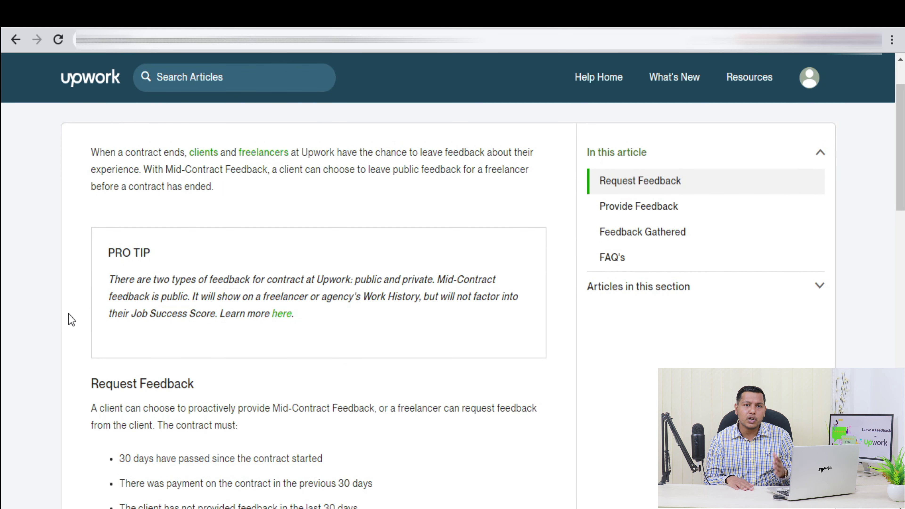
scroll(69, 317, "down", 4)
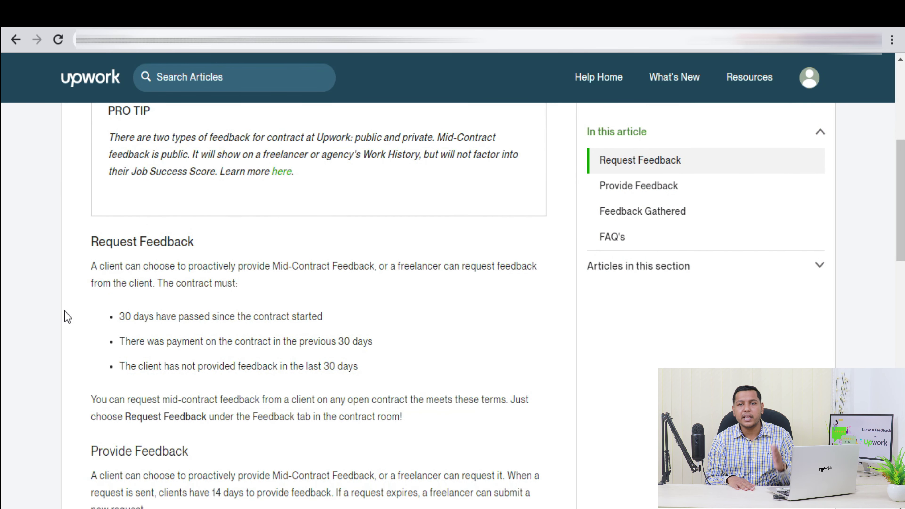
scroll(67, 316, "down", 2)
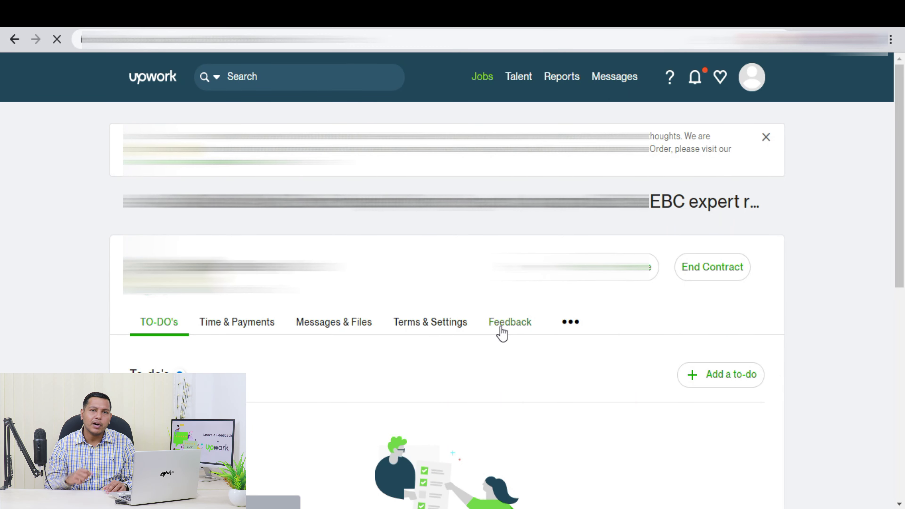
Open the Leave feedback form from the contract's Feedback section
left_click(501, 329)
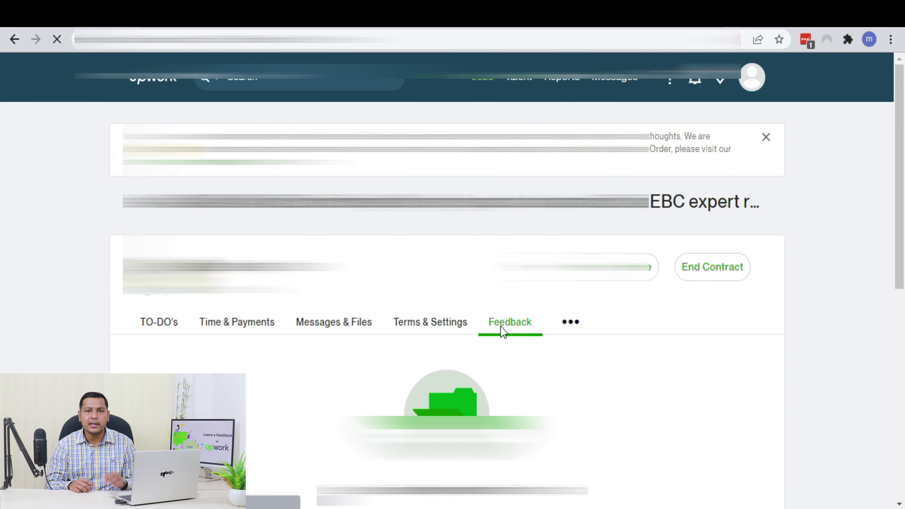
scroll(501, 330, "down", 4)
scroll(710, 387, "down", 2)
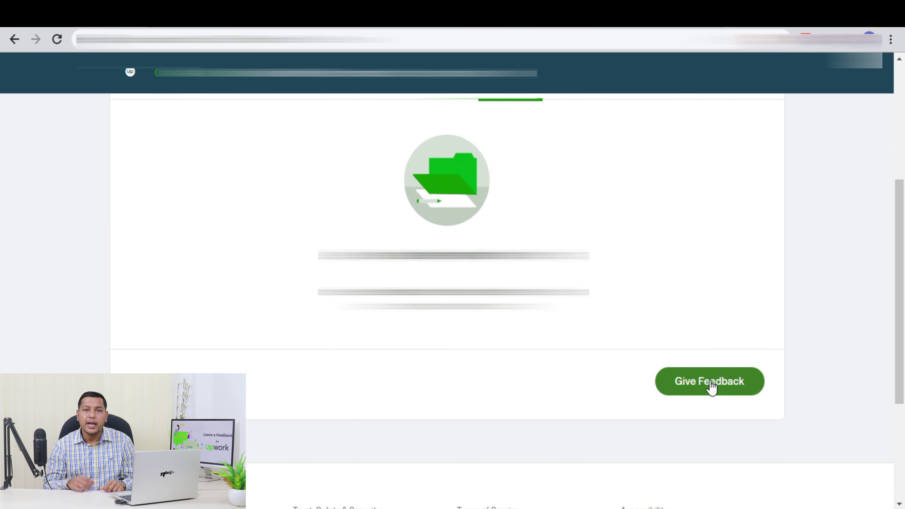
left_click(711, 384)
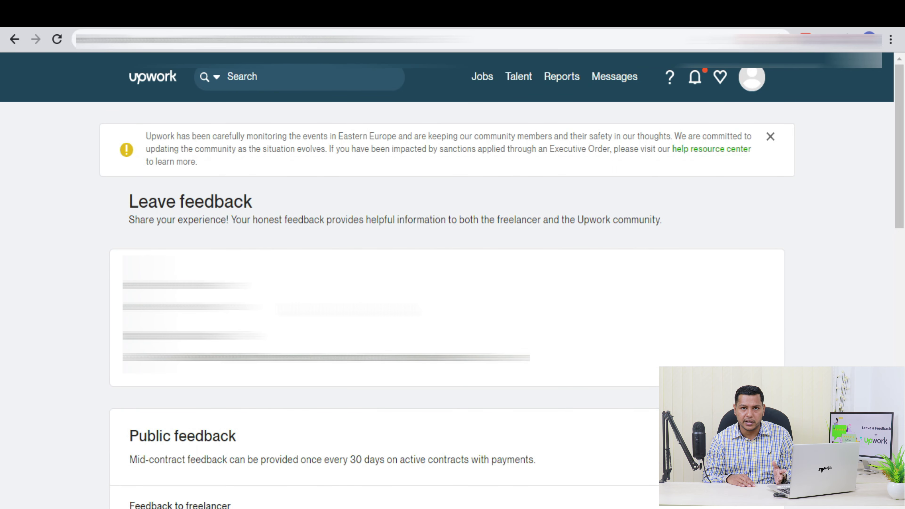
Give 5 stars for Quality of Work and Skills and begin the comment 'It was'
scroll(216, 249, "down", 8)
left_click_drag(216, 234, 220, 266)
left_click(218, 263)
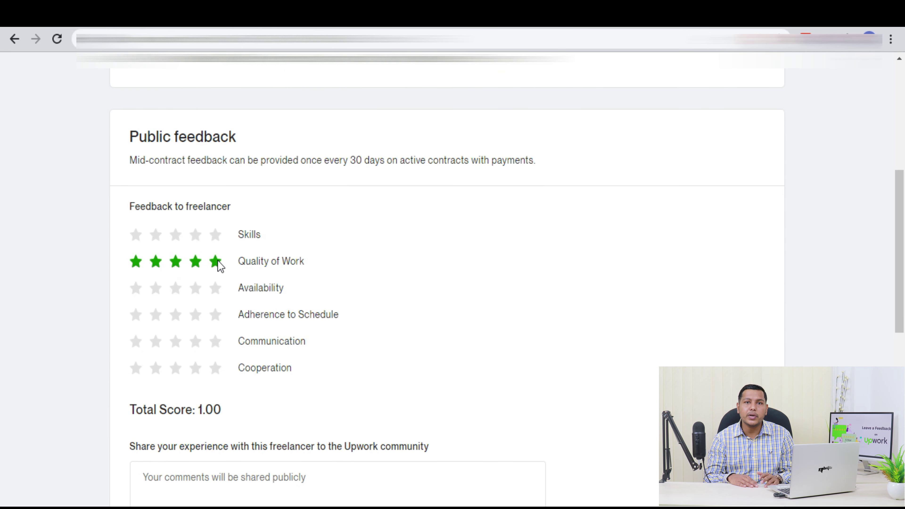
left_click(217, 237)
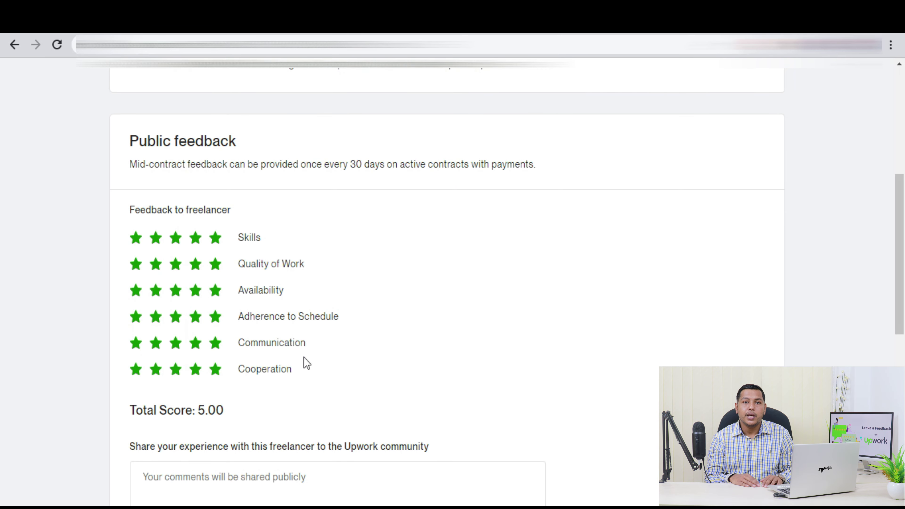
scroll(305, 363, "down", 6)
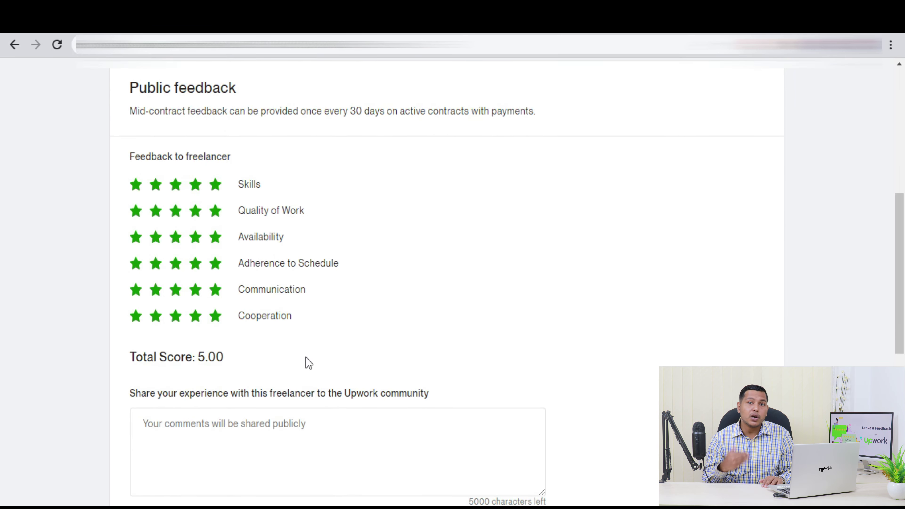
left_click(287, 313)
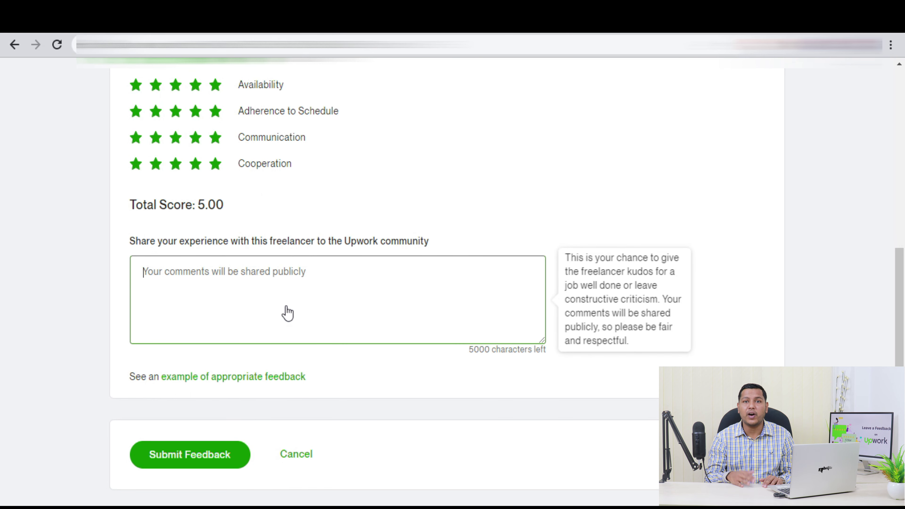
type("It ")
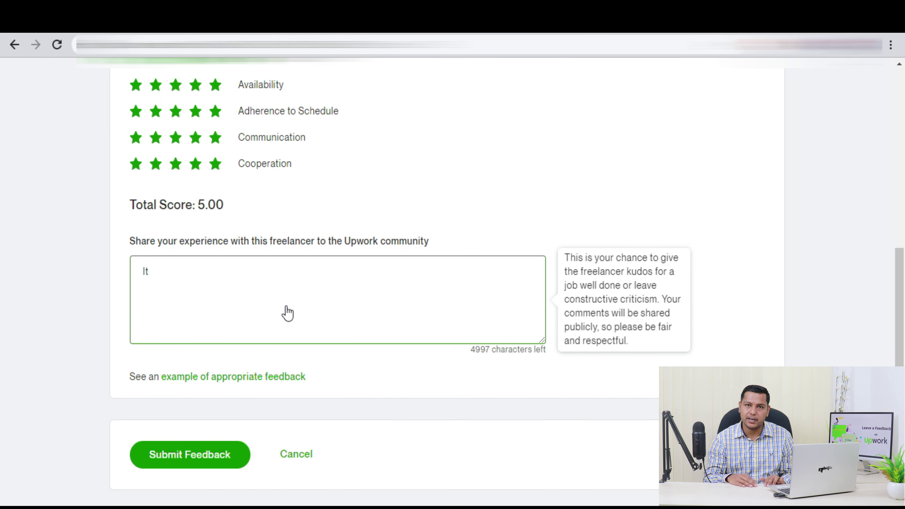
type("was")
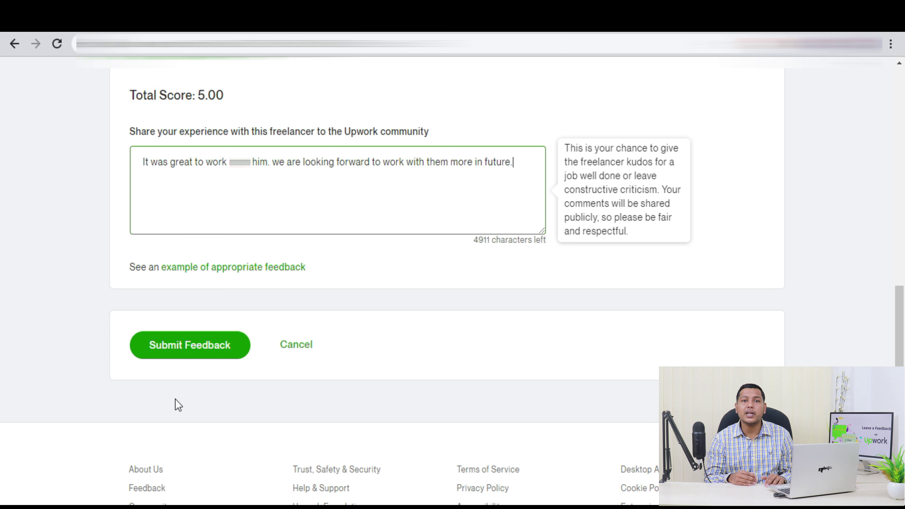